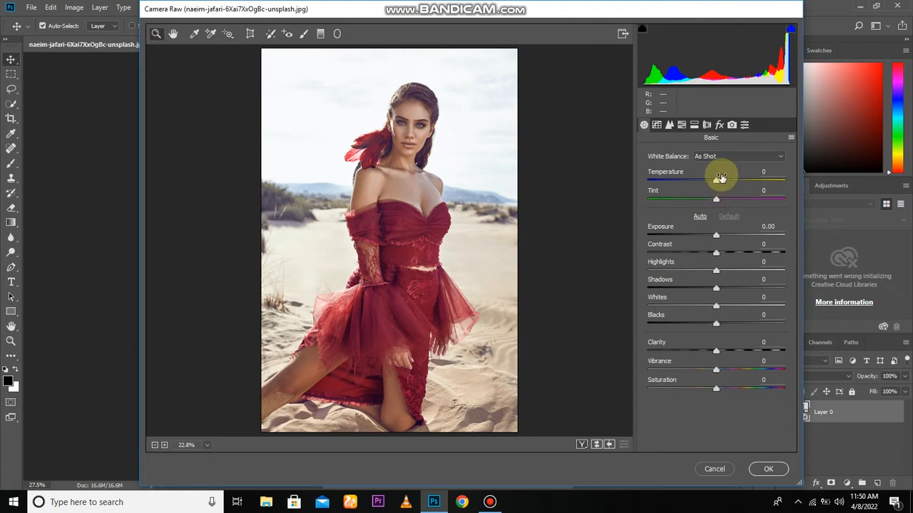
- Warm the photo's white balance with Temperature +6 and Tint -8, and raise Contrast to +41
left_click_drag(721, 183, 718, 182)
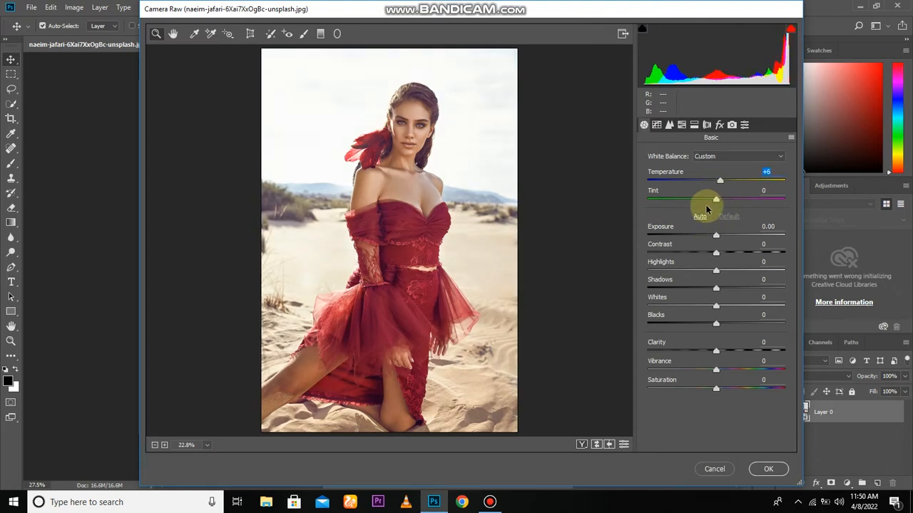
mouse_move(717, 203)
left_mouse_down()
mouse_move(709, 201)
mouse_move(729, 200)
mouse_move(734, 218)
mouse_move(750, 220)
mouse_move(709, 212)
left_mouse_up()
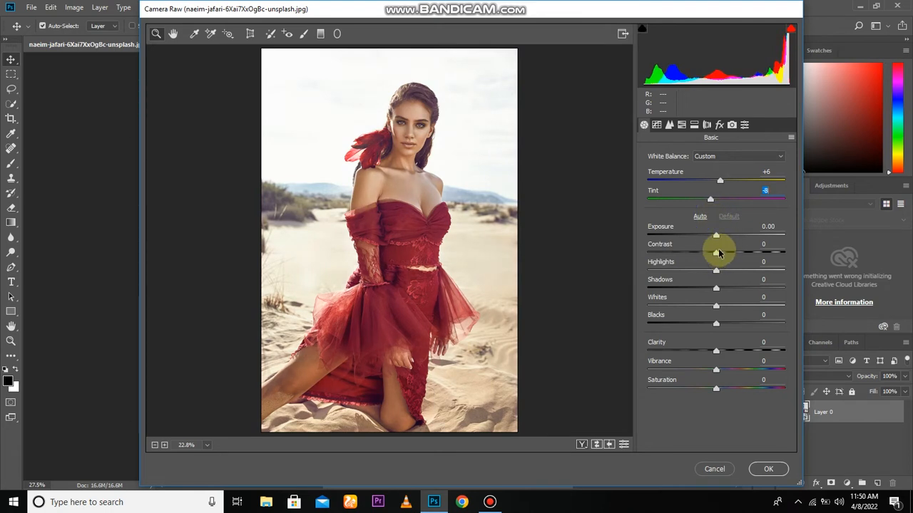
left_click_drag(717, 252, 744, 258)
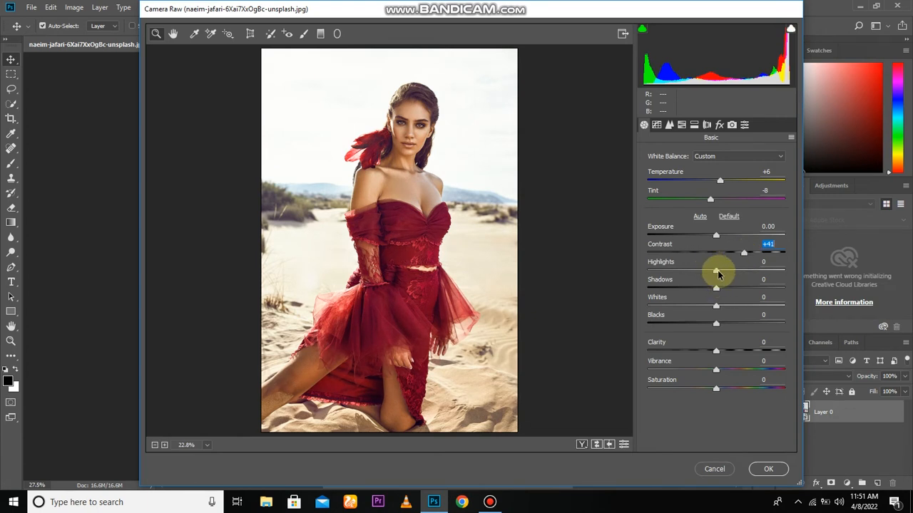
- Set the basic adjustments to Highlights -35, Shadows -46, Whites -28, Blacks -55, Clarity +33 and Saturation -28
left_click_drag(706, 276, 649, 306)
left_click_drag(724, 310, 698, 316)
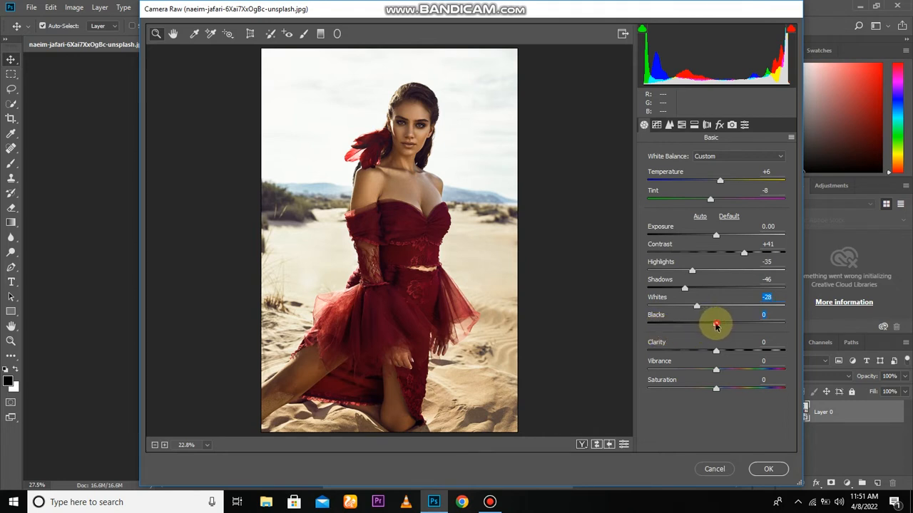
left_click_drag(716, 325, 677, 325)
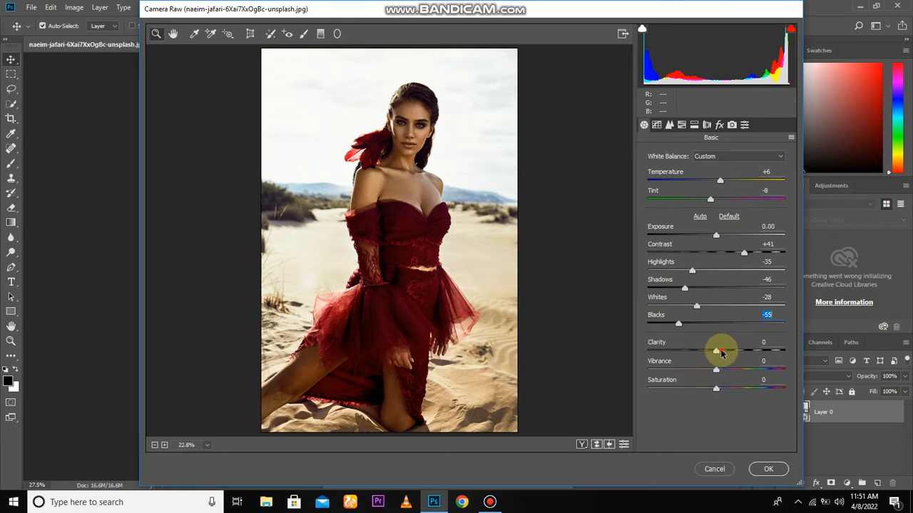
mouse_move(720, 352)
left_mouse_down()
mouse_move(752, 353)
mouse_move(738, 352)
left_mouse_up()
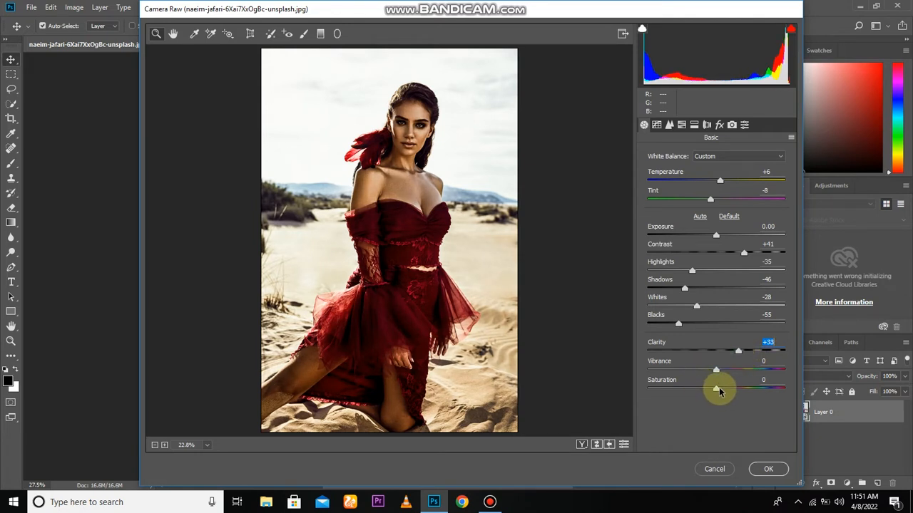
mouse_move(717, 391)
left_mouse_down()
mouse_move(684, 392)
mouse_move(703, 393)
left_mouse_up()
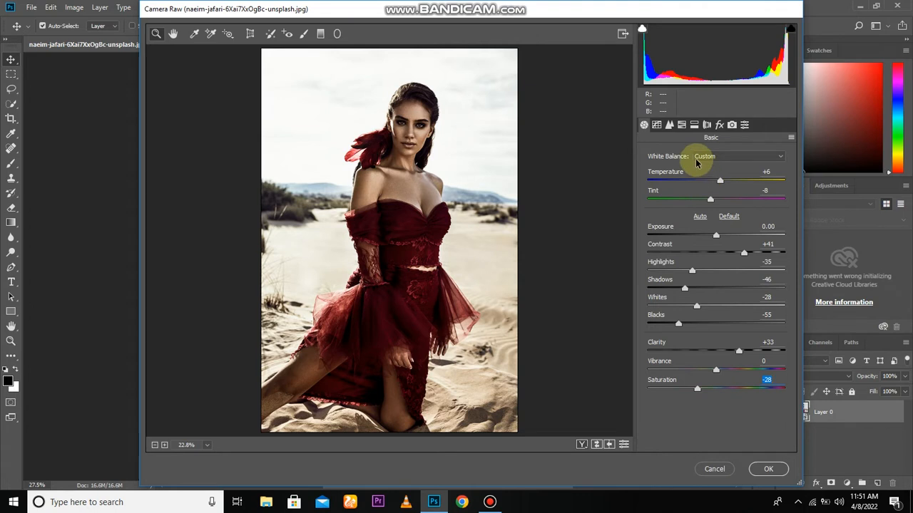
- Darken the parametric tone curve with Highlights -17, Lights -26, Darks -12 and Shadows -8
left_click(656, 126)
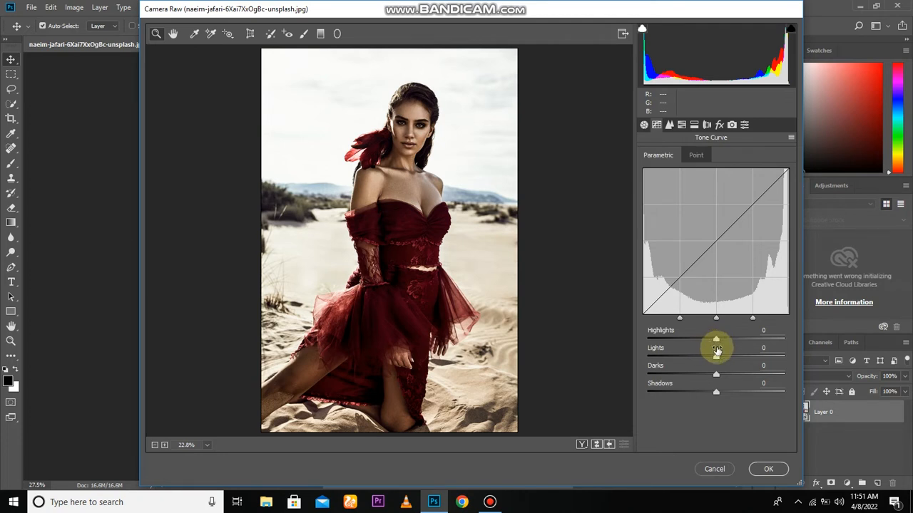
left_click_drag(718, 340, 701, 397)
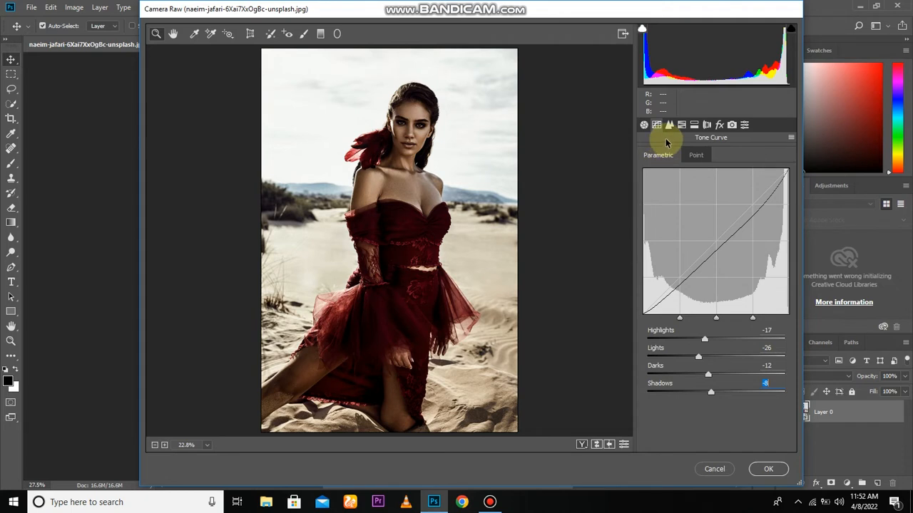
- Sharpen the photo's detail with a sharpening Amount of 21
left_click(669, 127)
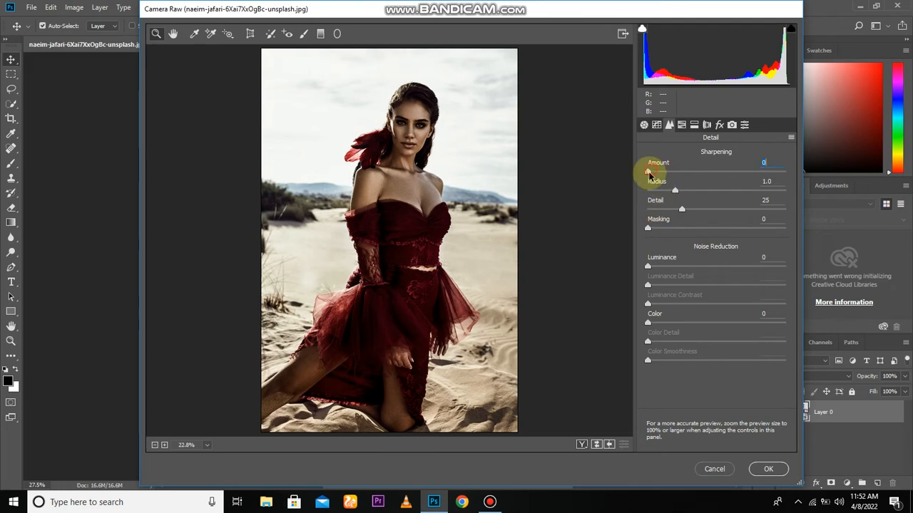
left_click_drag(648, 171, 666, 176)
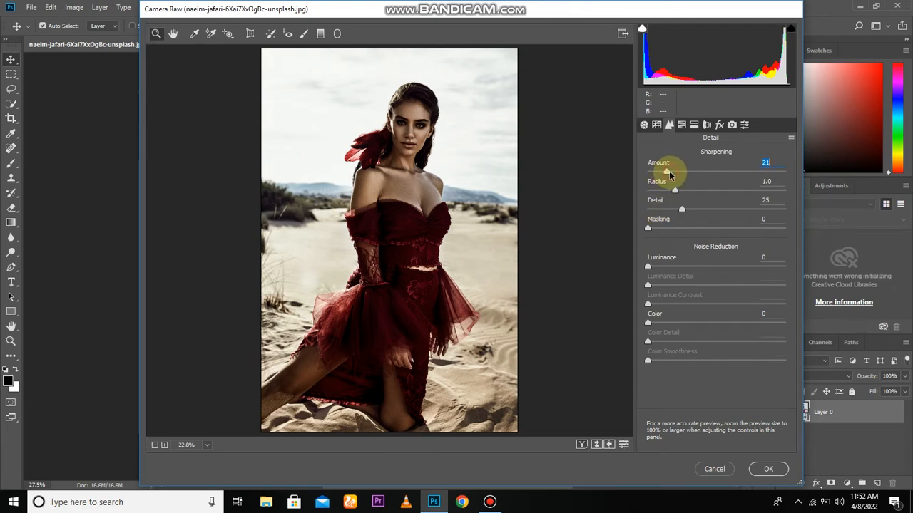
- Set the HSL luminance of Reds to +38, Oranges to -10, and every color from Yellows through Magentas to -100
left_click(683, 125)
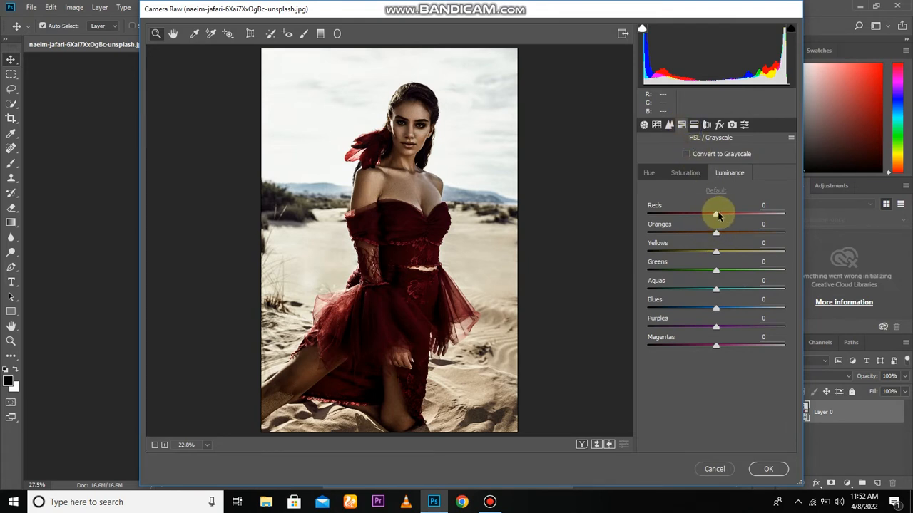
left_click_drag(718, 212, 818, 214)
left_click_drag(758, 226, 626, 261)
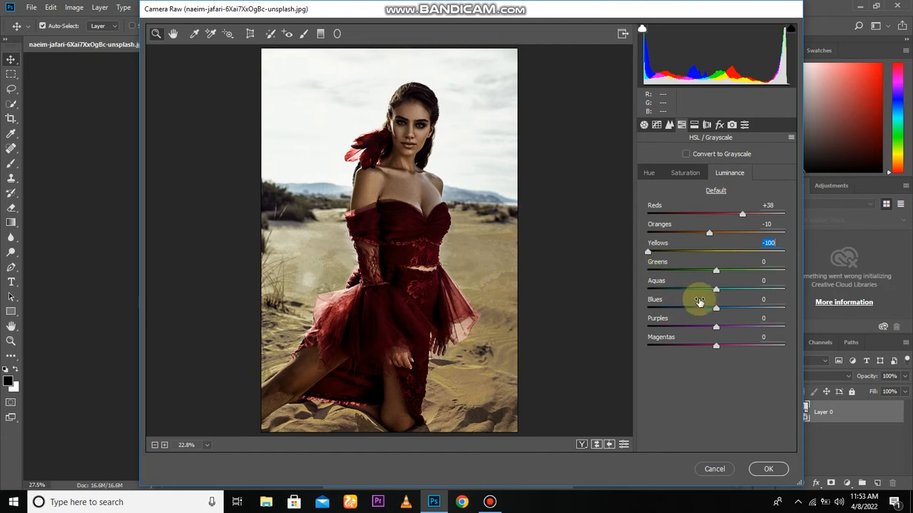
left_click_drag(715, 291, 634, 280)
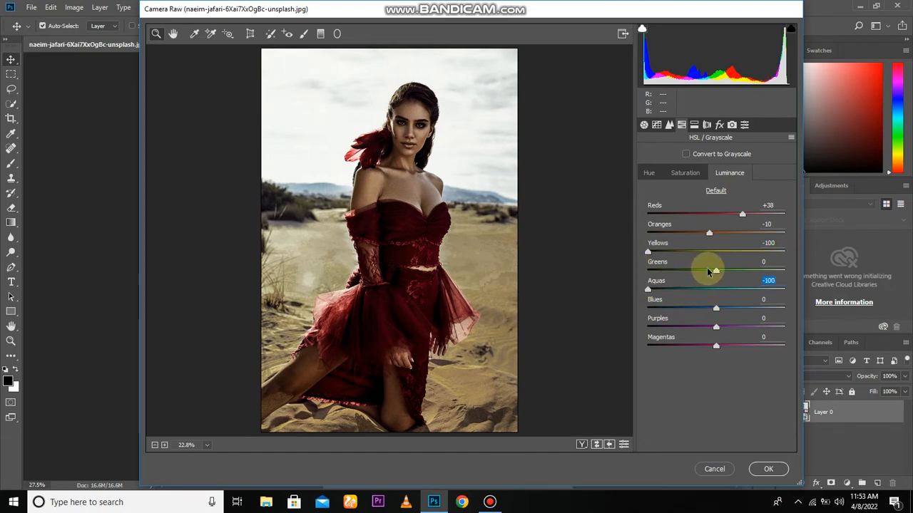
left_click_drag(711, 275, 637, 279)
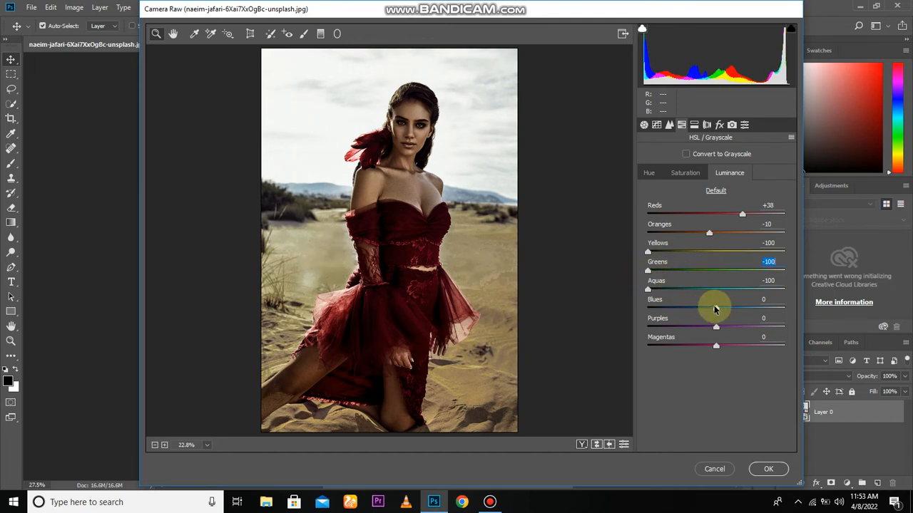
left_click_drag(710, 308, 634, 320)
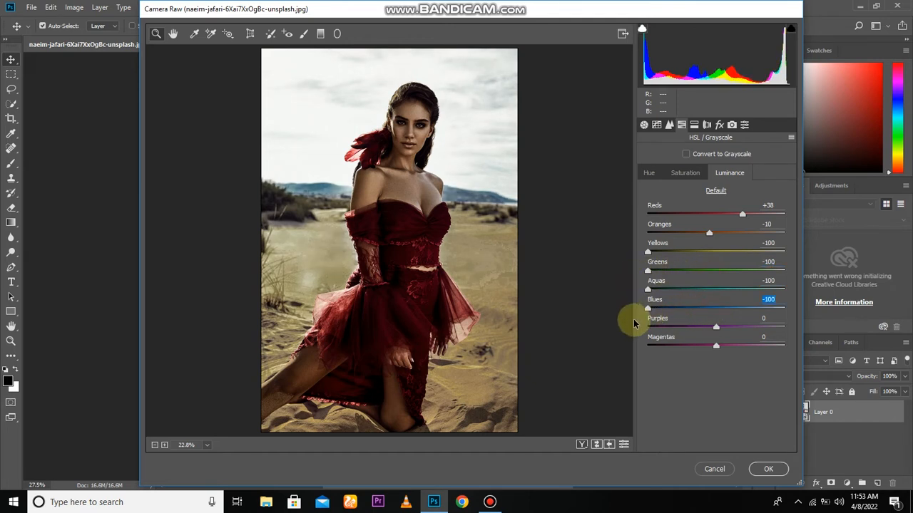
left_click_drag(713, 326, 638, 326)
left_click_drag(715, 347, 612, 361)
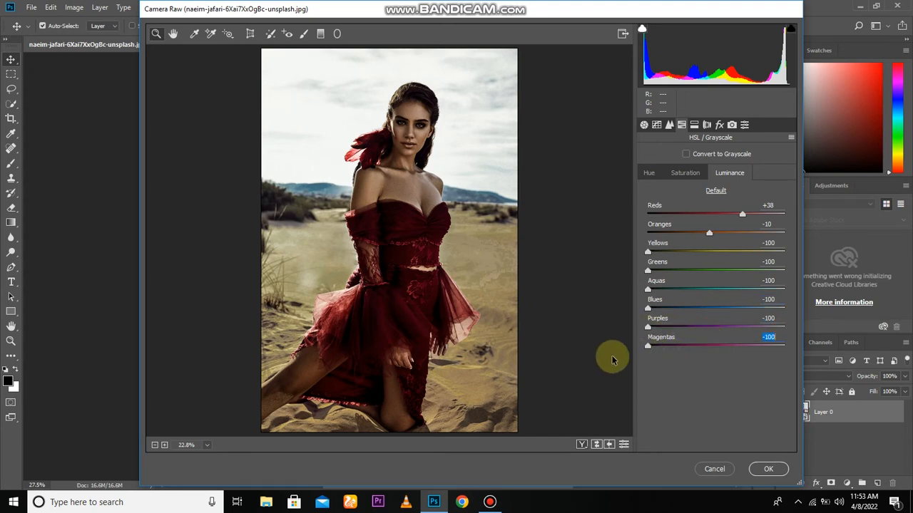
- Set the HSL saturation to Reds +3, Oranges +25, Yellows -100, Greens -98, Aquas -92, Blues -83, Purples -94 and Magentas -100
left_click(678, 177)
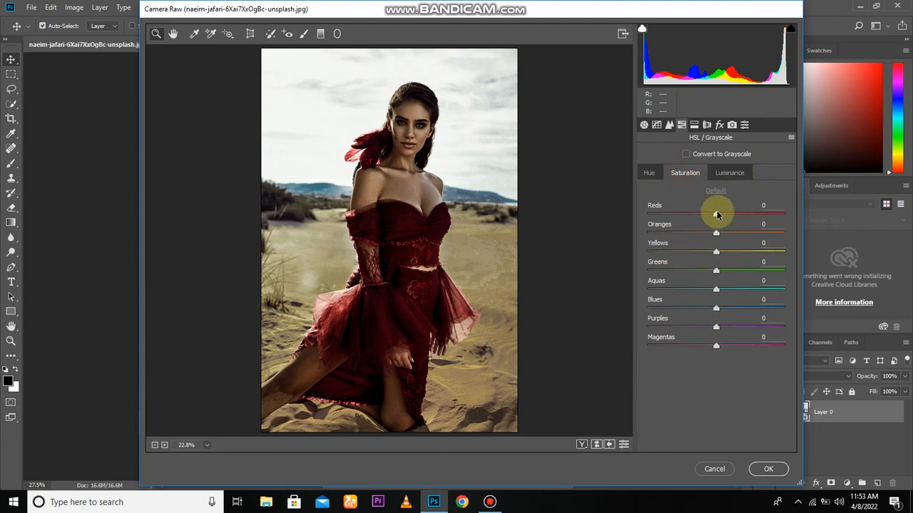
left_click_drag(716, 213, 644, 255)
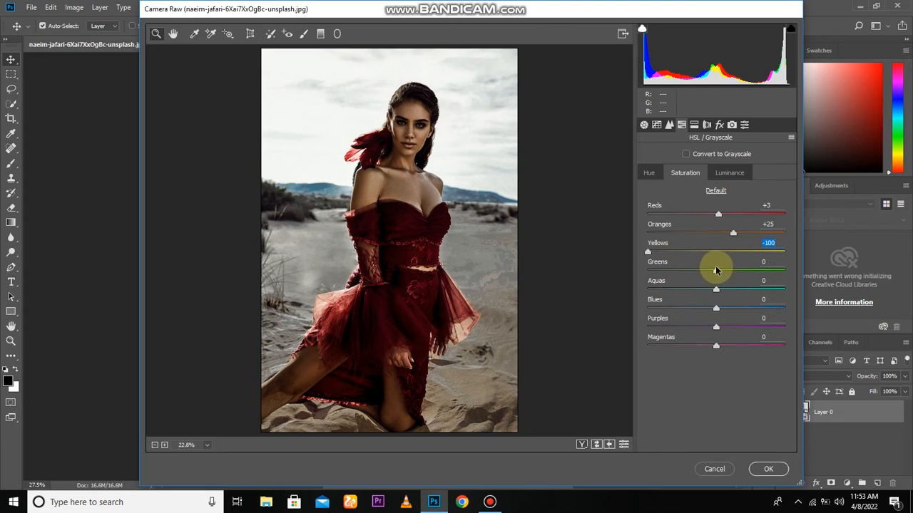
left_click_drag(717, 269, 649, 271)
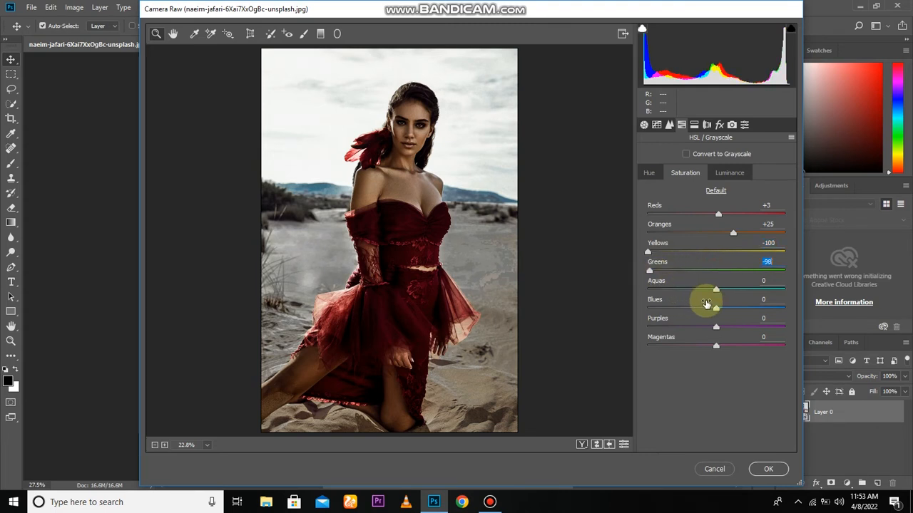
left_click_drag(715, 291, 653, 292)
left_click_drag(716, 308, 658, 309)
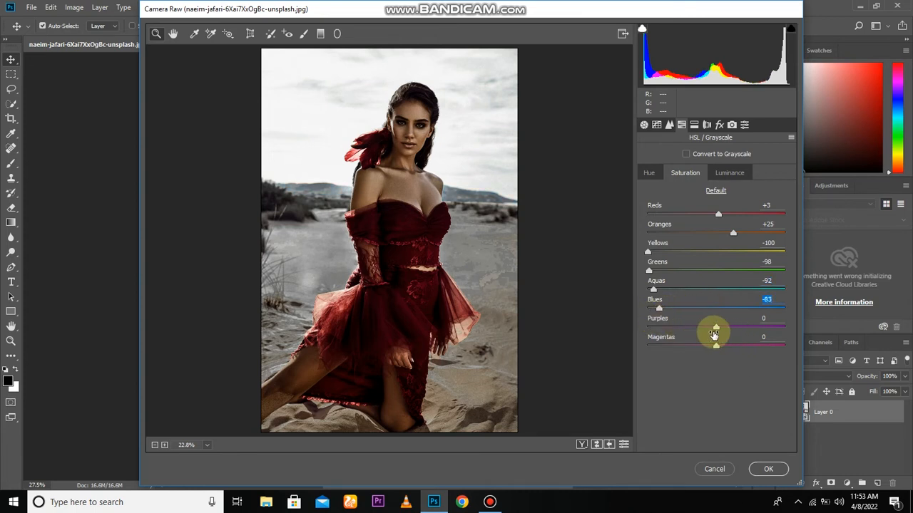
left_click_drag(714, 327, 651, 328)
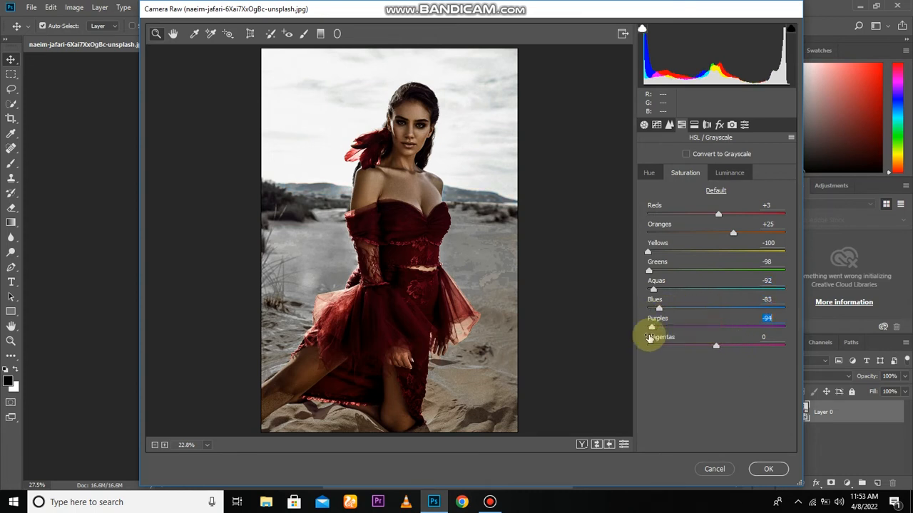
left_click_drag(716, 346, 627, 362)
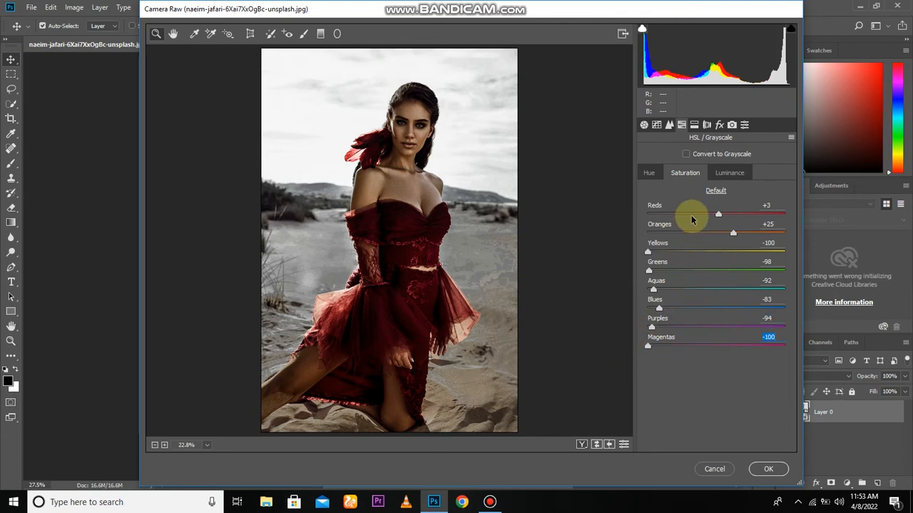
- Shift the HSL hue of Yellows, Greens, Aquas, Purples and Magentas to -100 and of Blues to -97
left_click(727, 174)
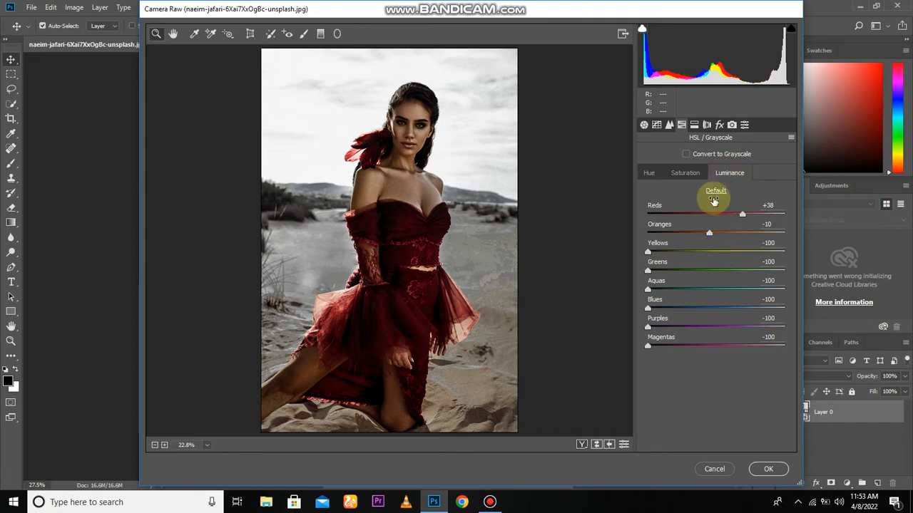
left_click(644, 175)
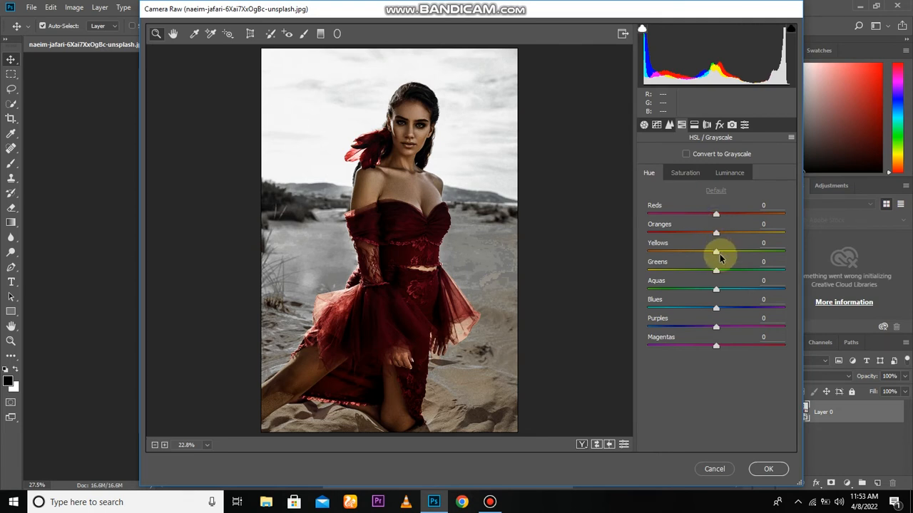
left_click_drag(713, 252, 631, 286)
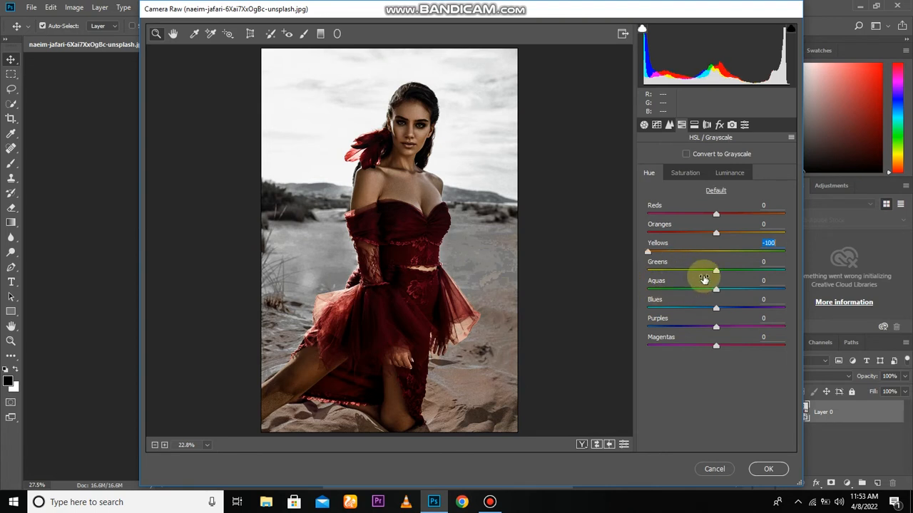
left_click_drag(715, 270, 638, 281)
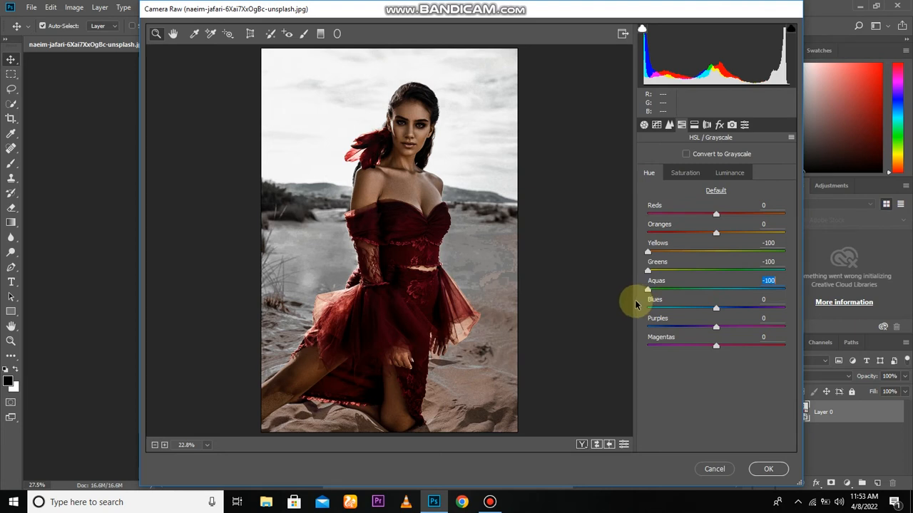
left_click_drag(717, 314, 658, 312)
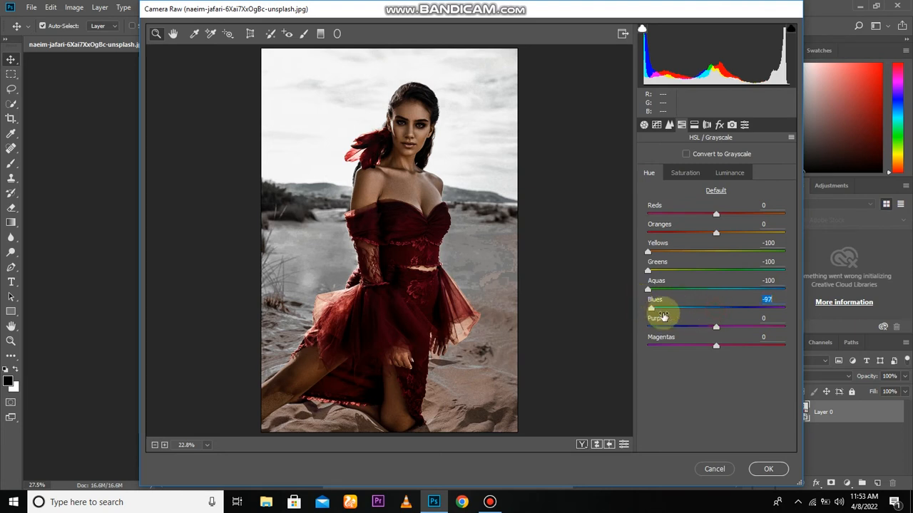
left_click(712, 327)
left_click_drag(708, 330, 636, 333)
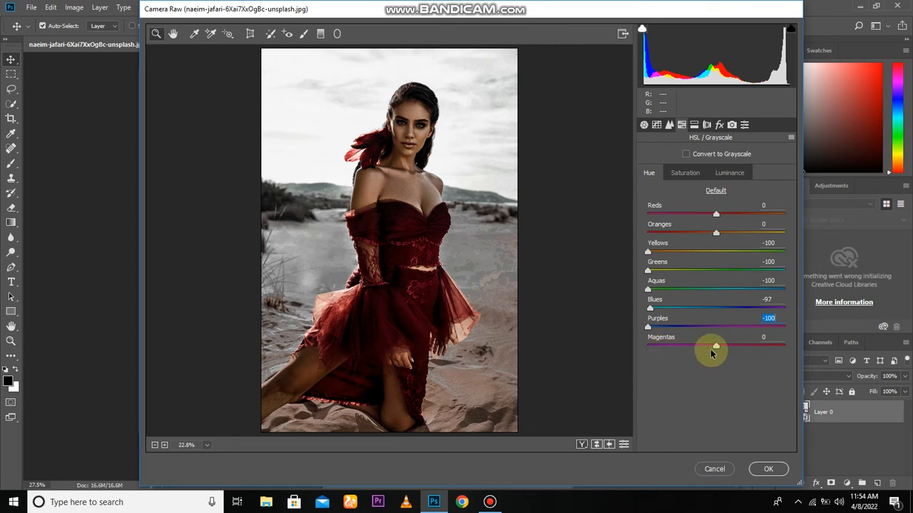
left_click_drag(715, 346, 669, 353)
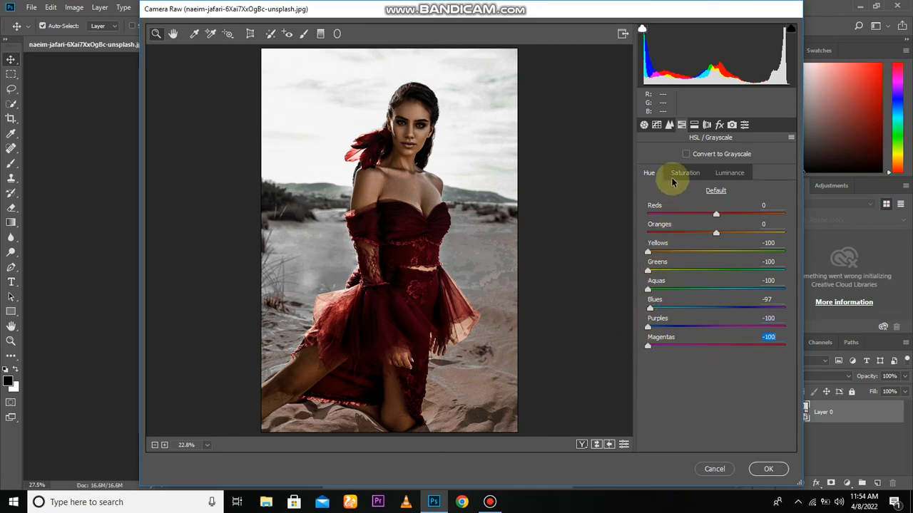
- Set the split toning Balance between highlights and shadows to -39
left_click(693, 126)
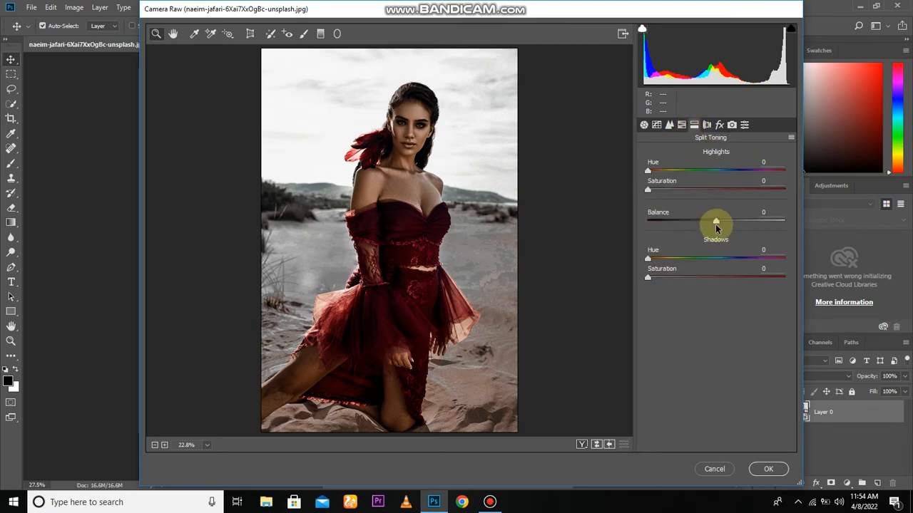
left_click_drag(714, 221, 787, 220)
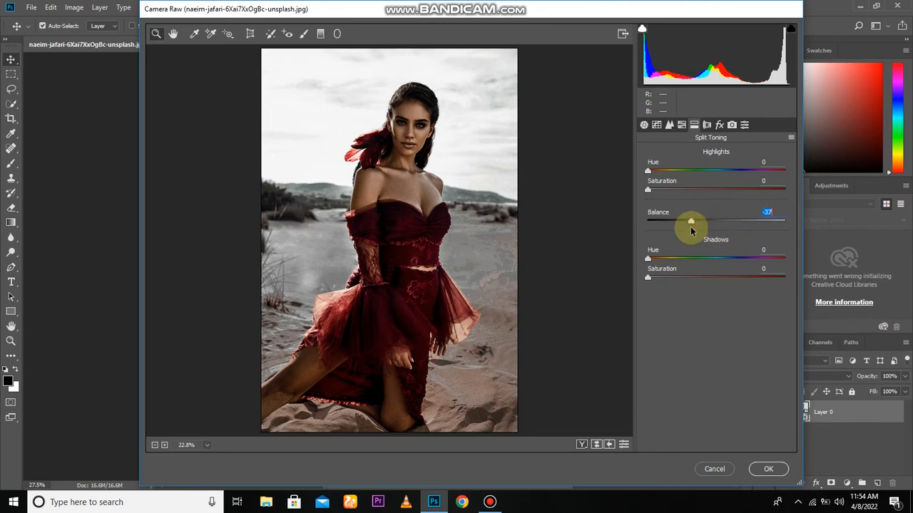
left_click_drag(691, 230, 688, 218)
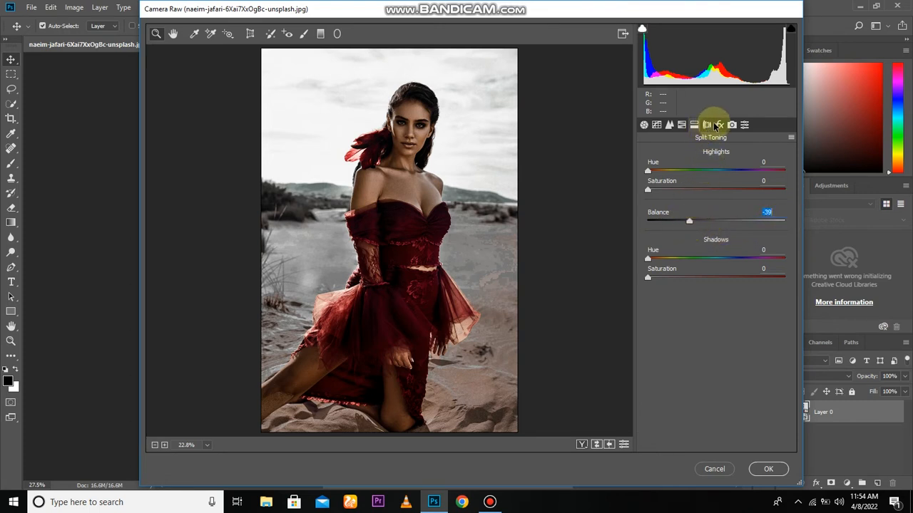
- Darken the photo's edges with a lens correction Vignetting Amount of -63
left_click(709, 126)
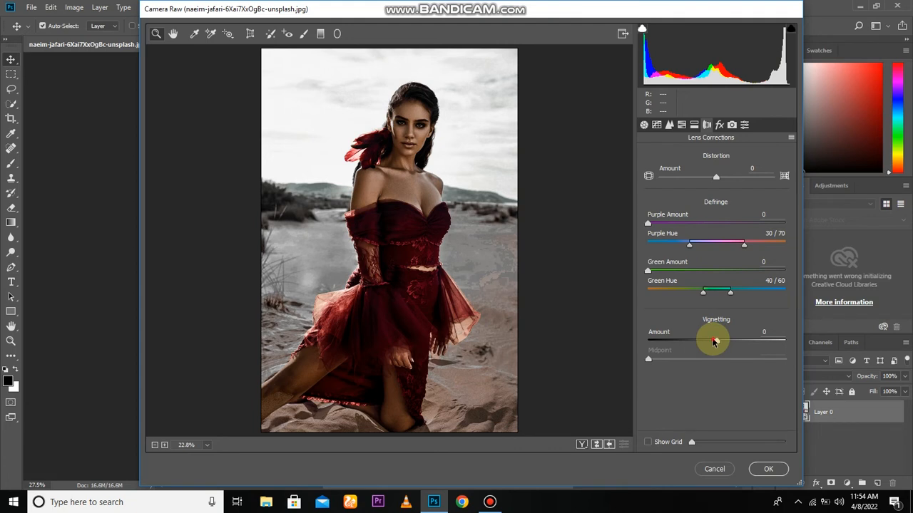
left_click_drag(714, 342, 673, 360)
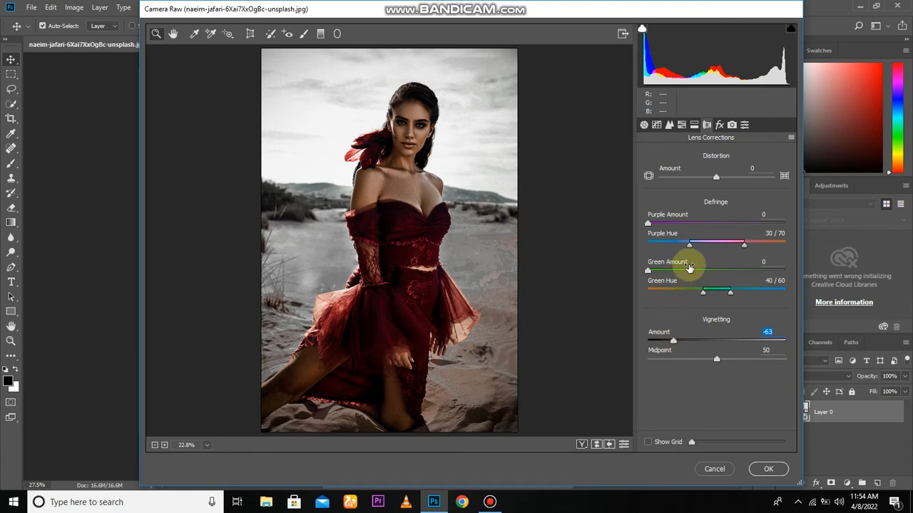
- Set Dehaze to -11 and add a Highlight Priority post-crop vignette with an Amount of -43 and a Feather of 82
left_click(719, 125)
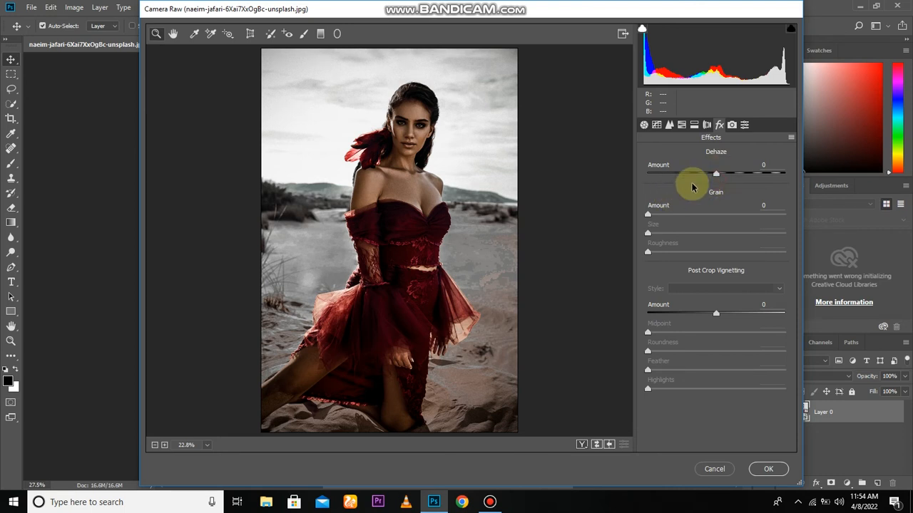
left_click_drag(710, 175, 713, 197)
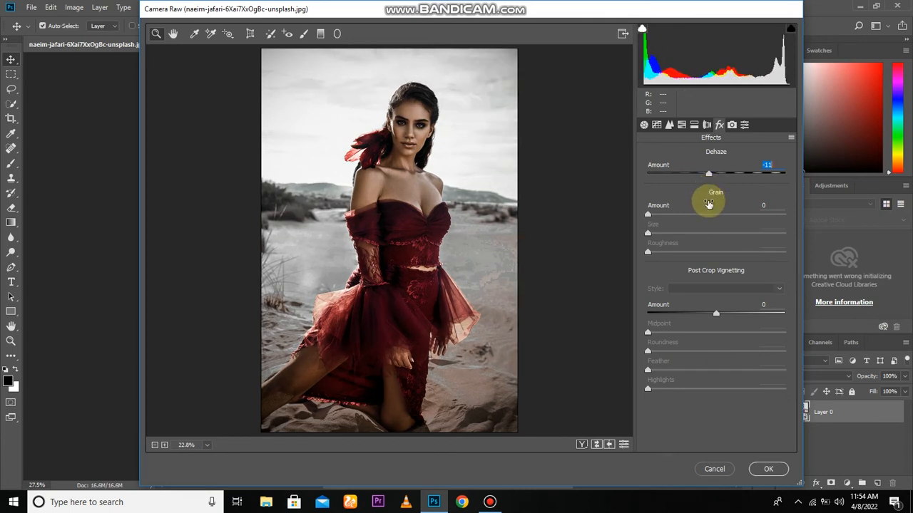
left_click_drag(711, 313, 683, 321)
left_click(715, 333)
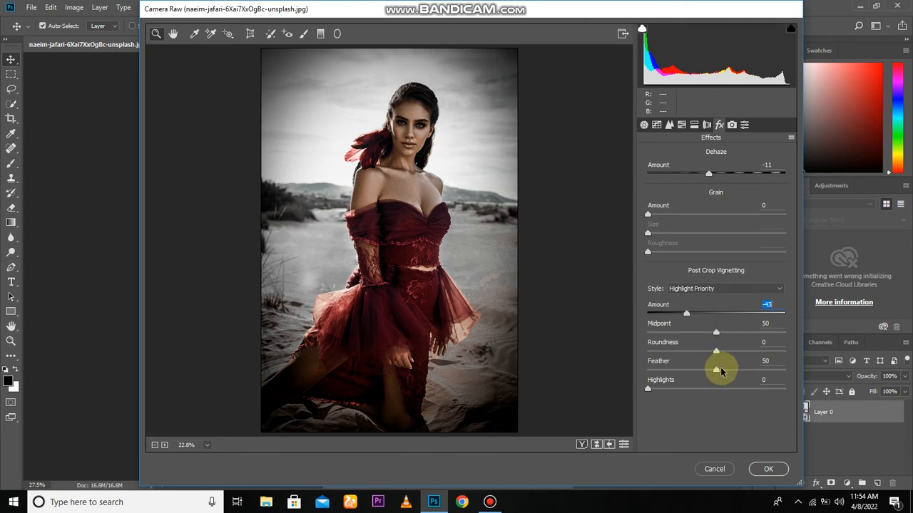
left_click_drag(718, 371, 761, 380)
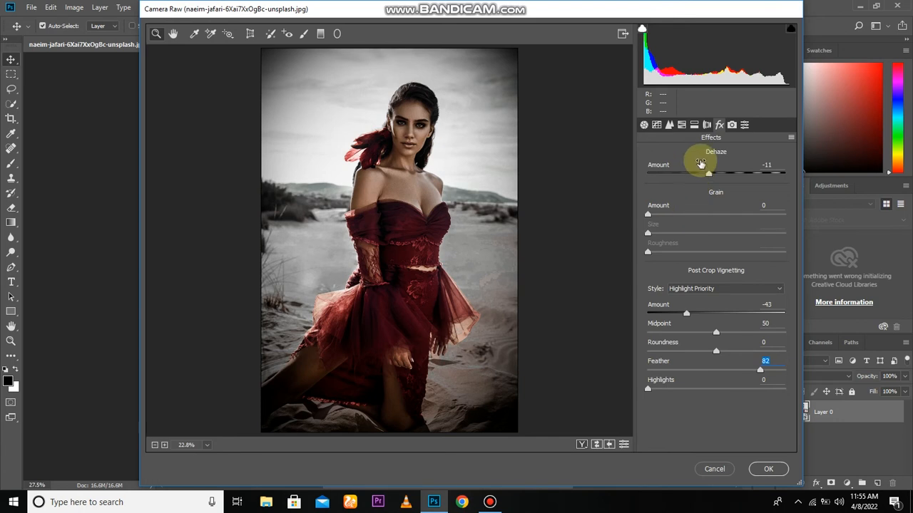
- Set the camera calibration saturation to -21 for Red Primary, -12 for Green Primary and -18 for Blue Primary
left_click(731, 126)
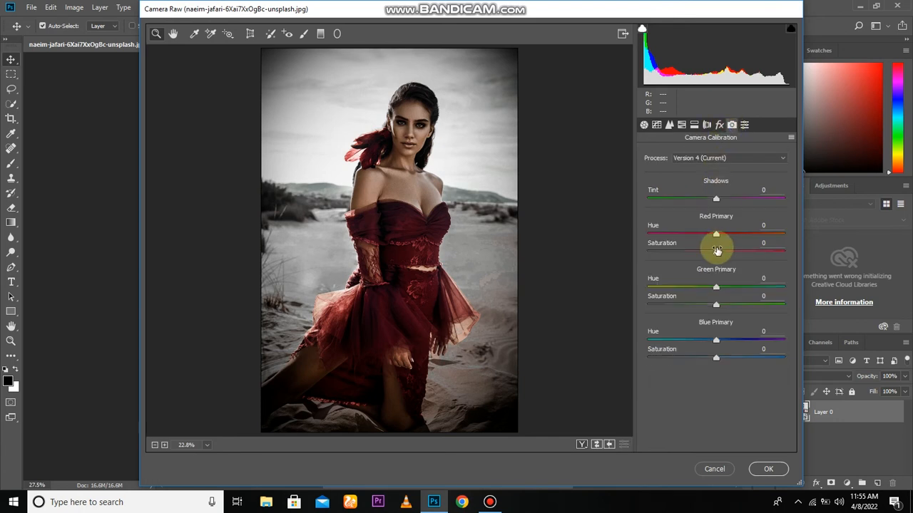
mouse_move(713, 253)
left_mouse_down()
mouse_move(684, 251)
mouse_move(703, 253)
left_mouse_up()
left_click_drag(716, 305, 711, 311)
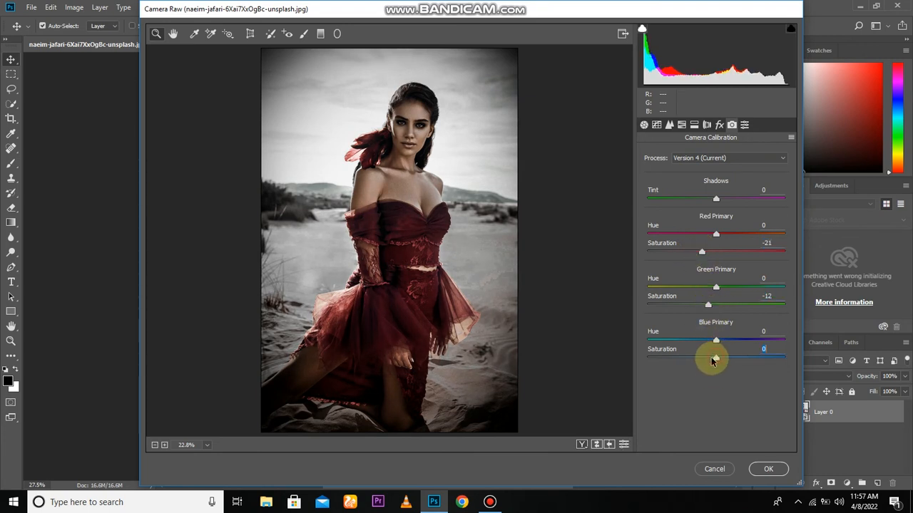
left_click_drag(713, 360, 706, 362)
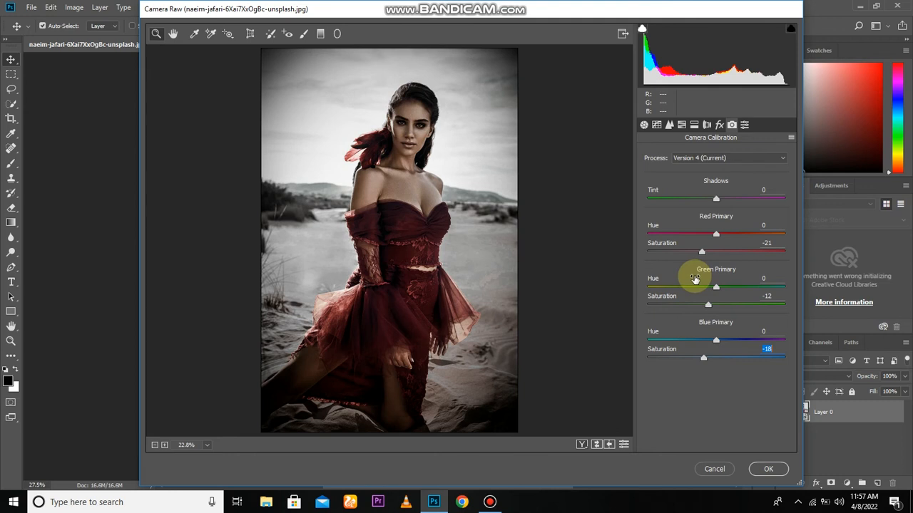
- Save all the Camera Raw settings as an .xmp preset named "black aeffect" in the Music folder
left_click(789, 139)
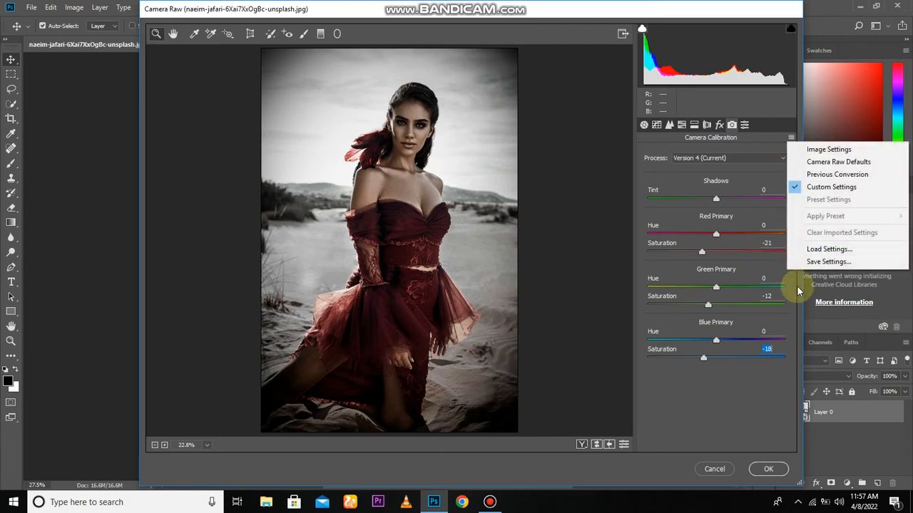
left_click(812, 262)
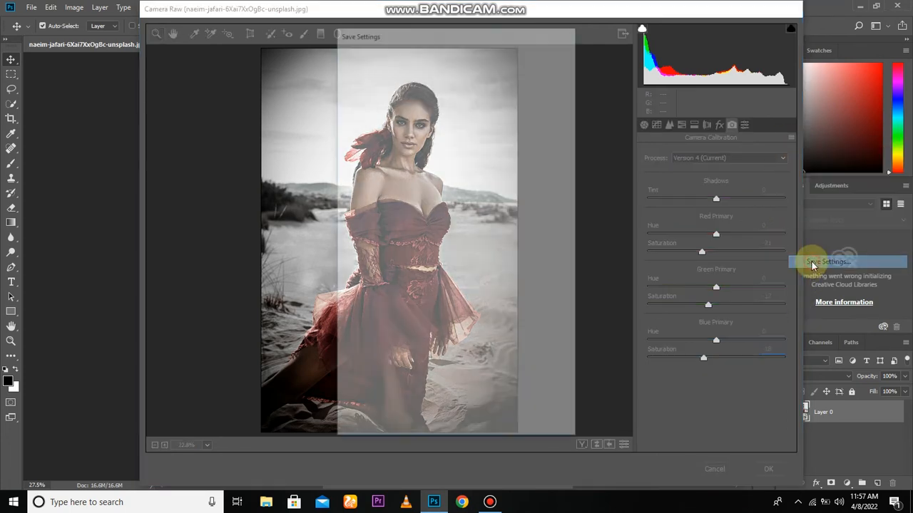
left_click_drag(517, 35, 537, 38)
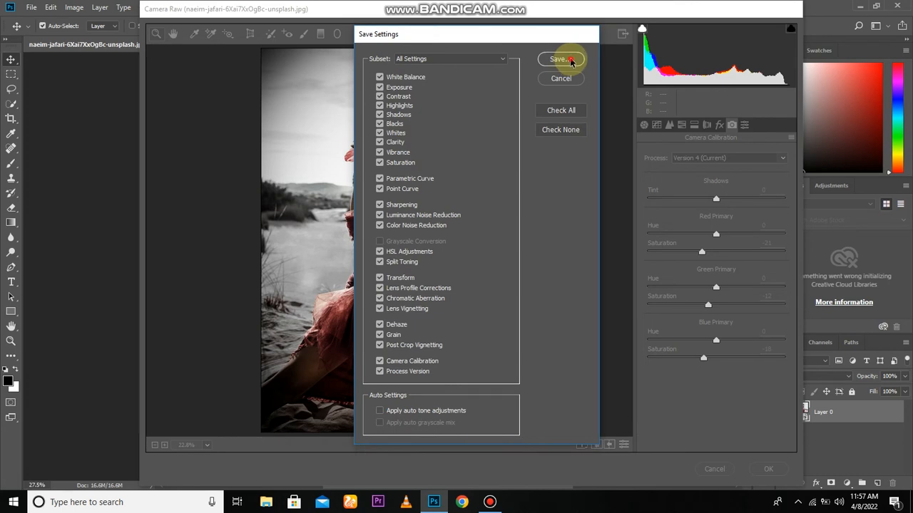
left_click(561, 59)
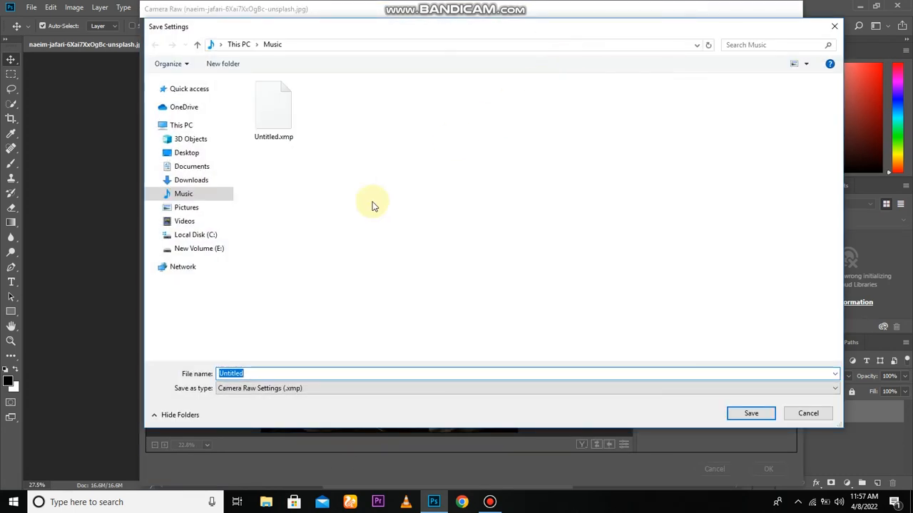
key("BackSpace")
type("bl")
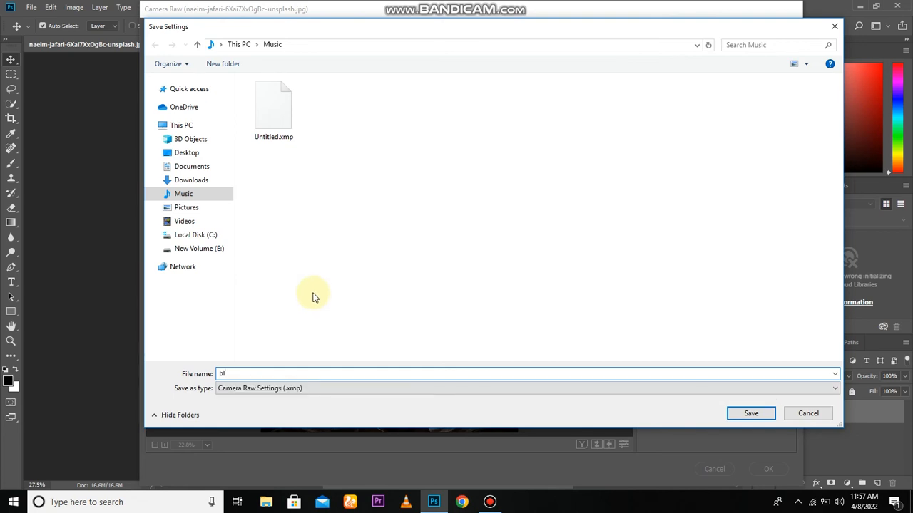
type("ack a")
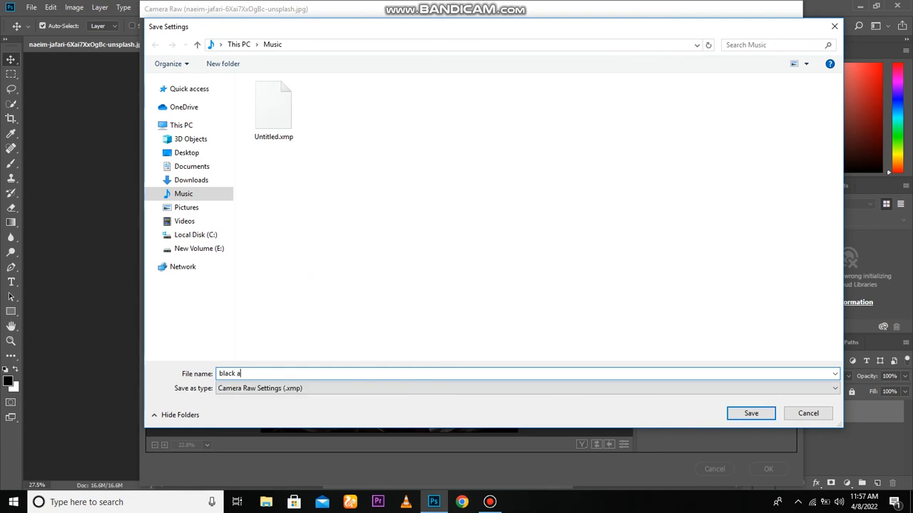
type("effect")
left_click(742, 414)
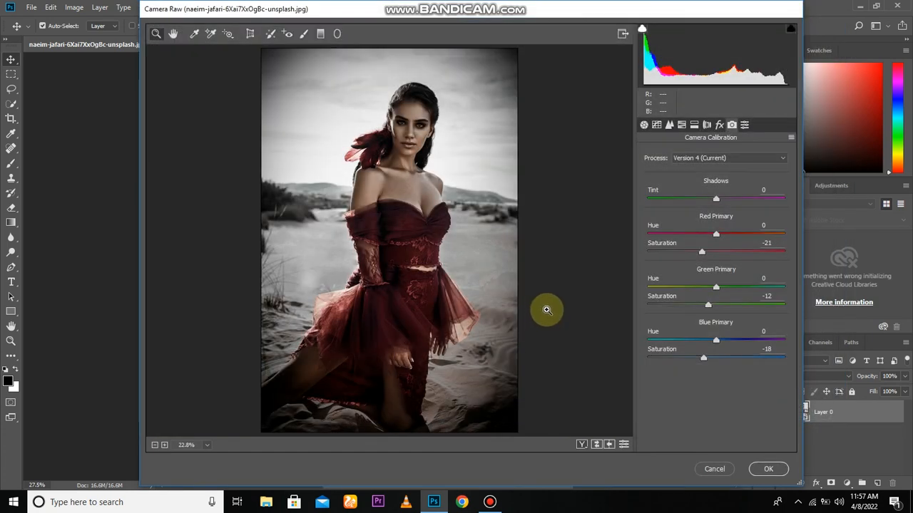
- Compare the before and after views side by side and apply the Camera Raw grade to the photo layer
left_click(584, 445)
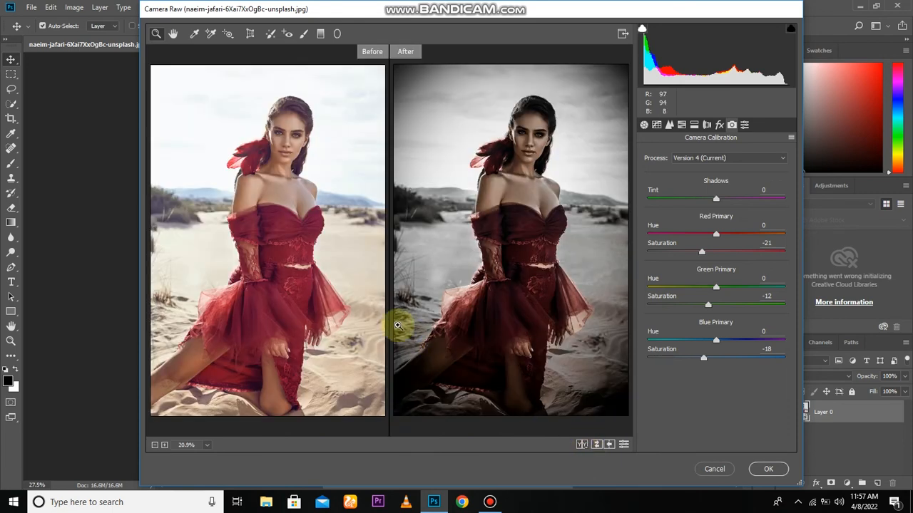
left_click(769, 469)
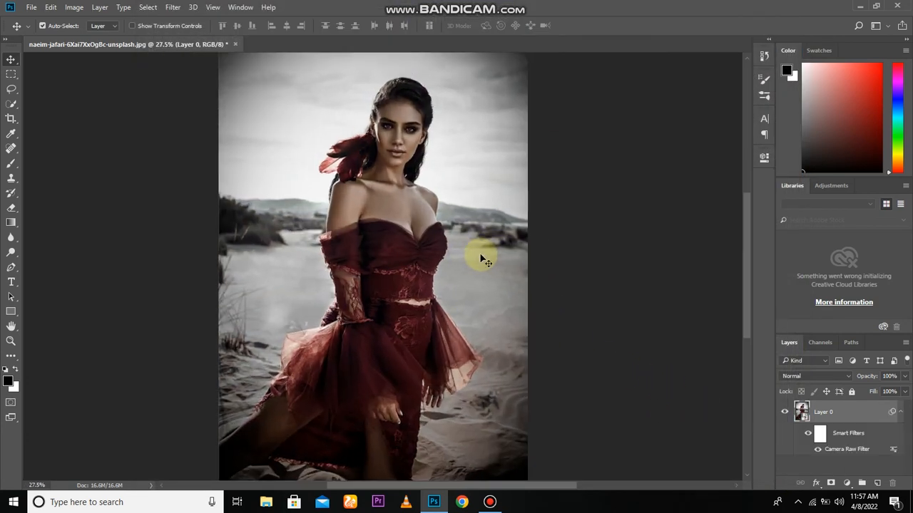
- Hide and show Layer 0 and examine the graded portrait on the canvas
left_click(790, 412)
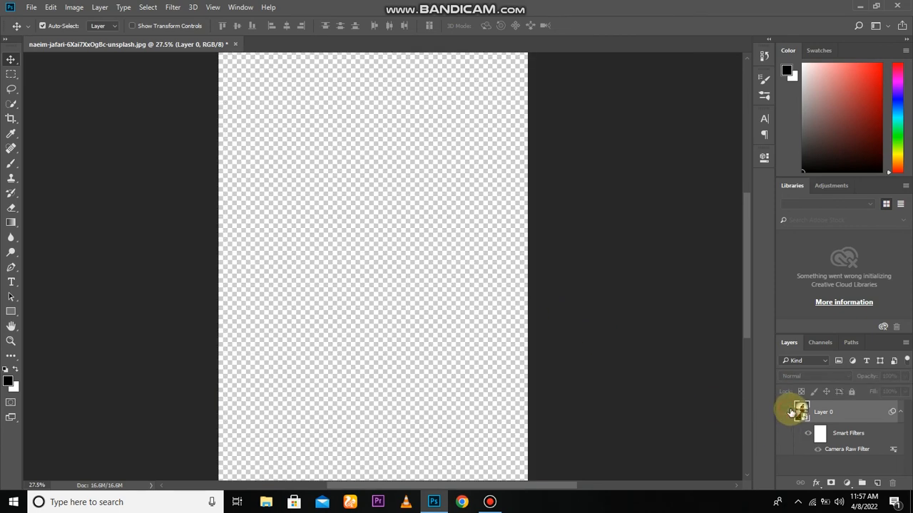
left_click(789, 412)
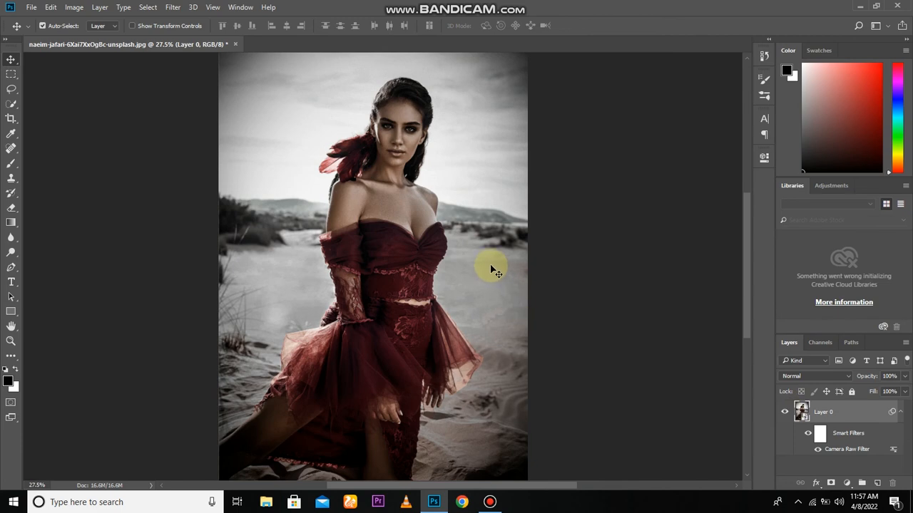
key("ctrl+0")
scroll(490, 266, "down", 3)
scroll(491, 265, "up", 5)
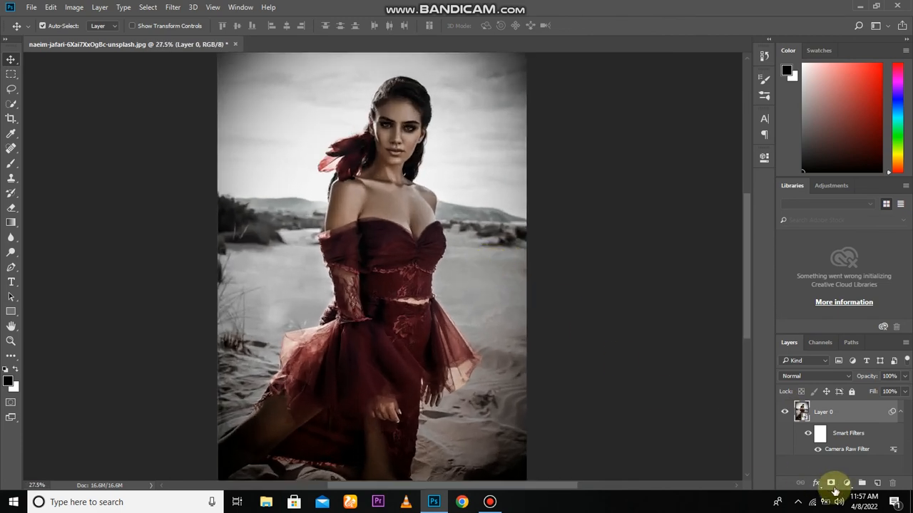
- Add a Curves adjustment layer above the photo and slightly raise the RGB curve in the highlights and shadows
left_click(846, 483)
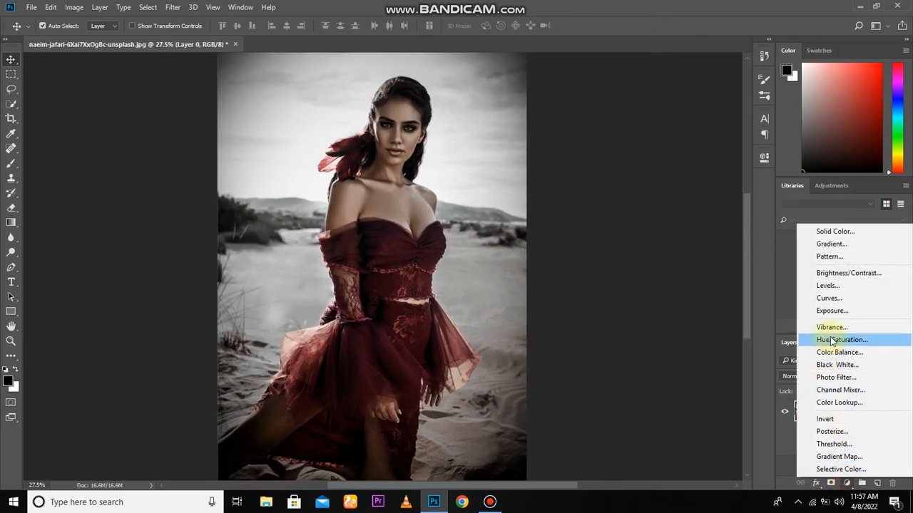
left_click(834, 300)
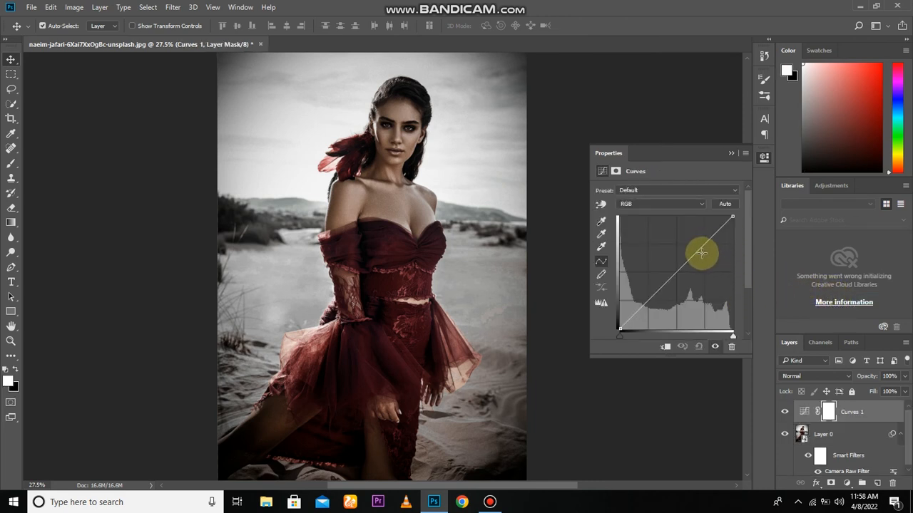
left_click(702, 244)
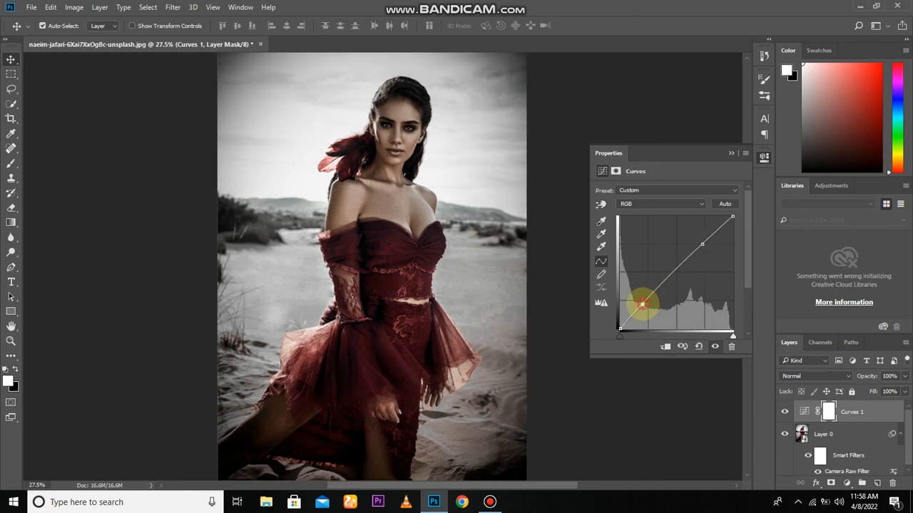
mouse_move(643, 303)
left_mouse_down()
mouse_move(654, 295)
mouse_move(644, 301)
left_mouse_up()
left_click(729, 153)
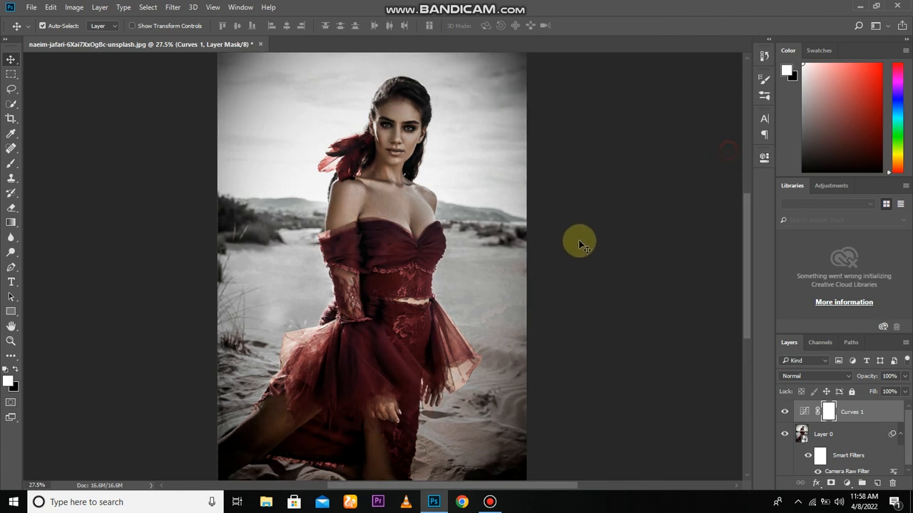
- Toggle the Curves layer's visibility to compare the portrait with and without the adjustment
scroll(534, 235, "down", 2)
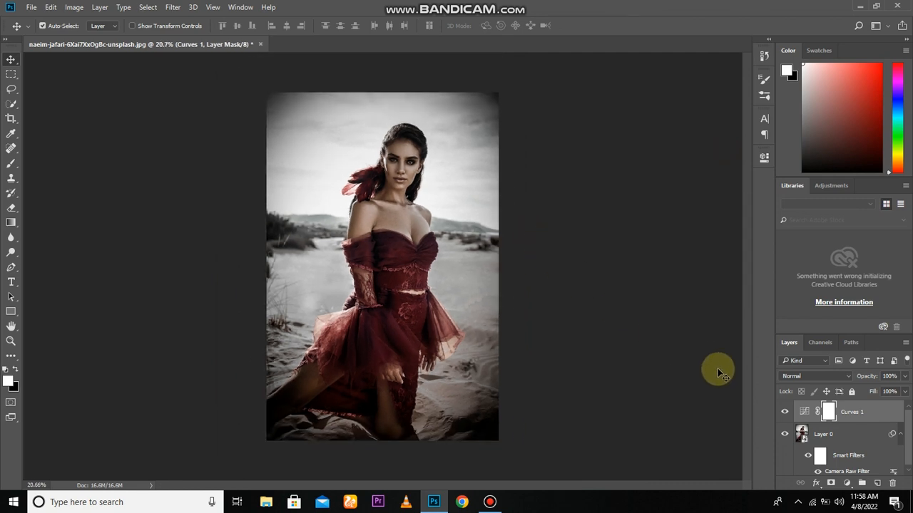
left_click(785, 412)
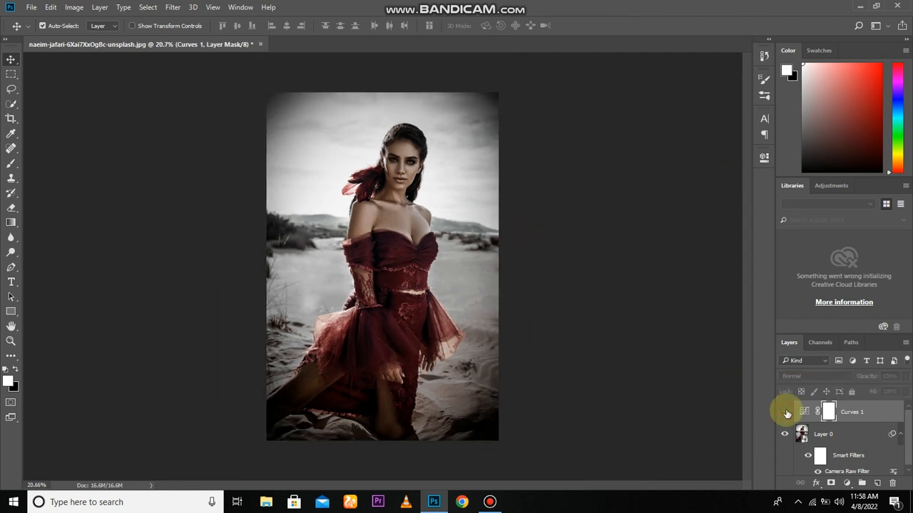
left_click(785, 413)
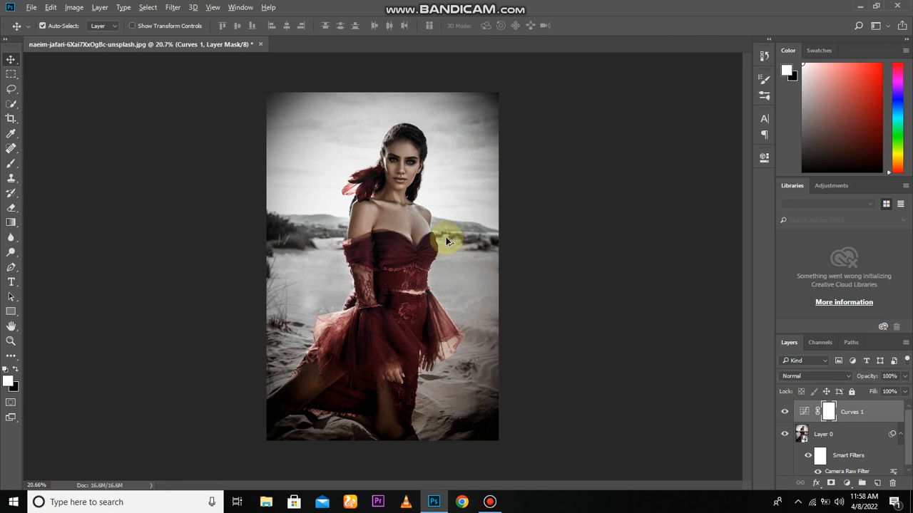
scroll(444, 239, "down", 2)
scroll(443, 238, "up", 3)
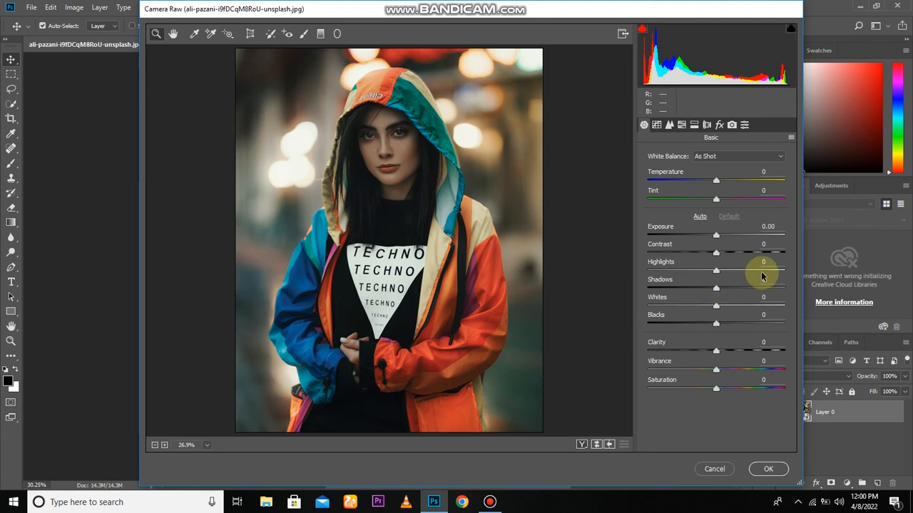
- Load the saved "black aeffect.xmp" settings onto the hooded jacket portrait and apply the Camera Raw filter
left_click(789, 141)
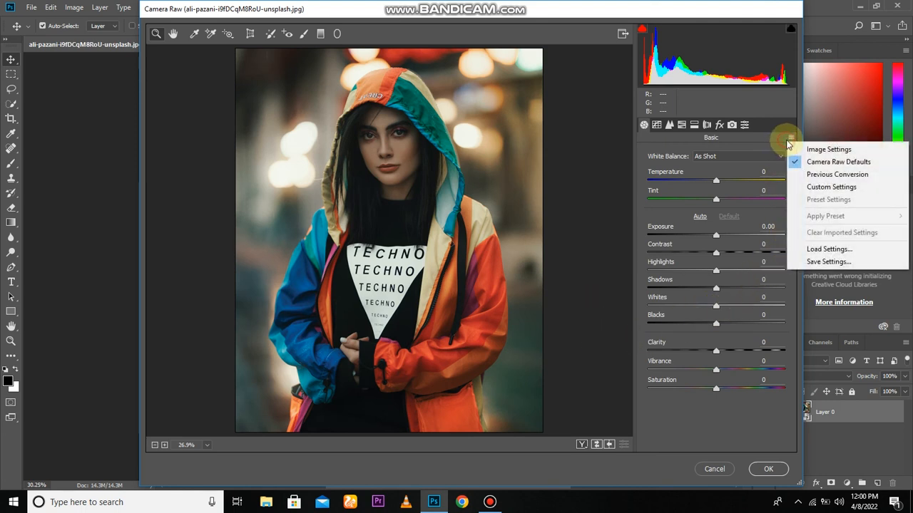
left_click(813, 249)
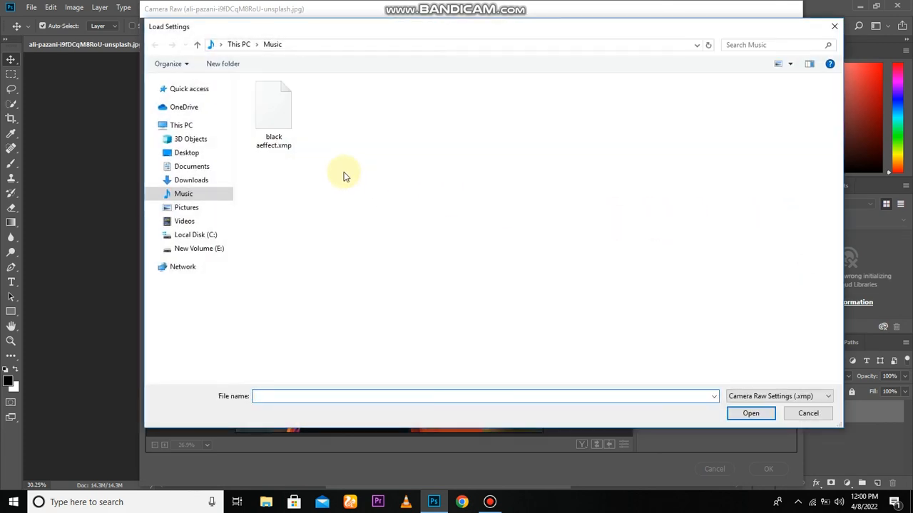
left_click(286, 143)
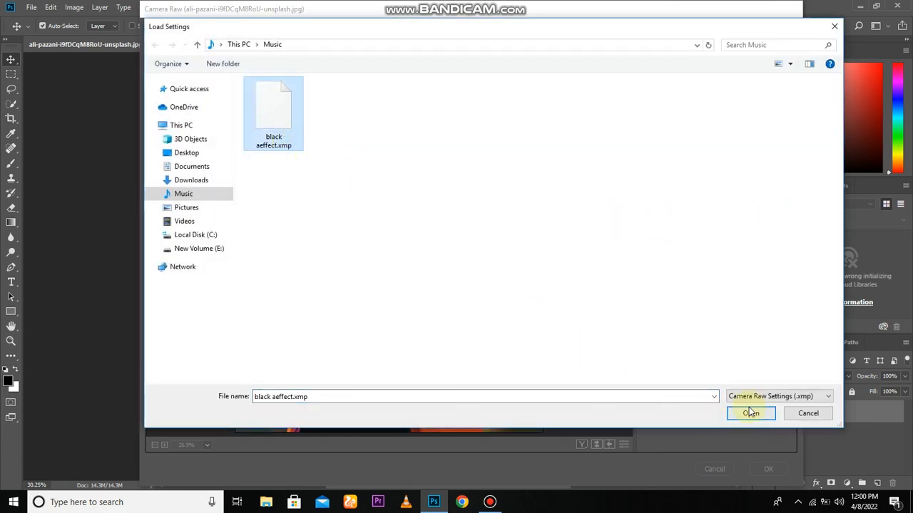
left_click(751, 413)
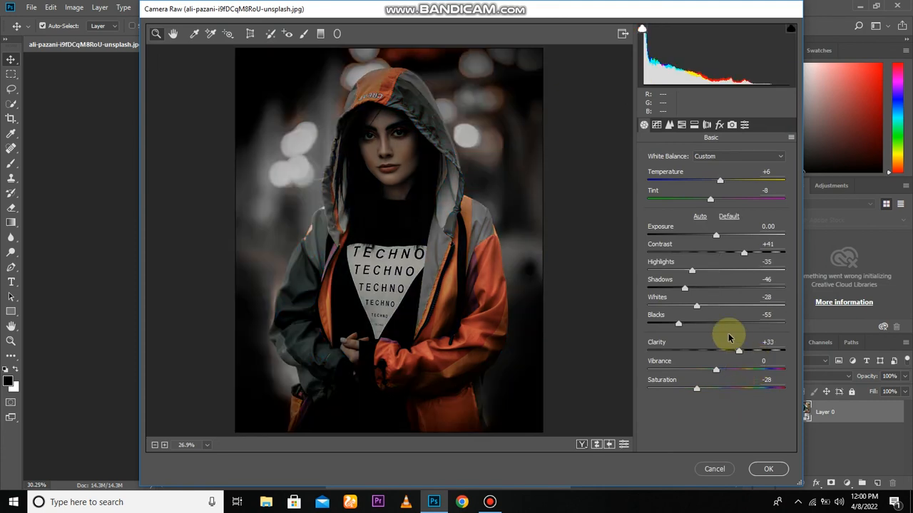
left_click(768, 469)
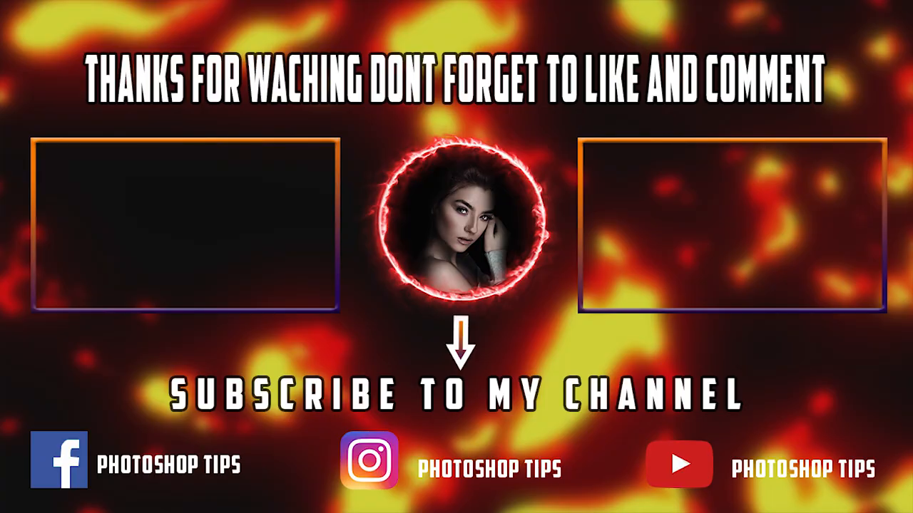